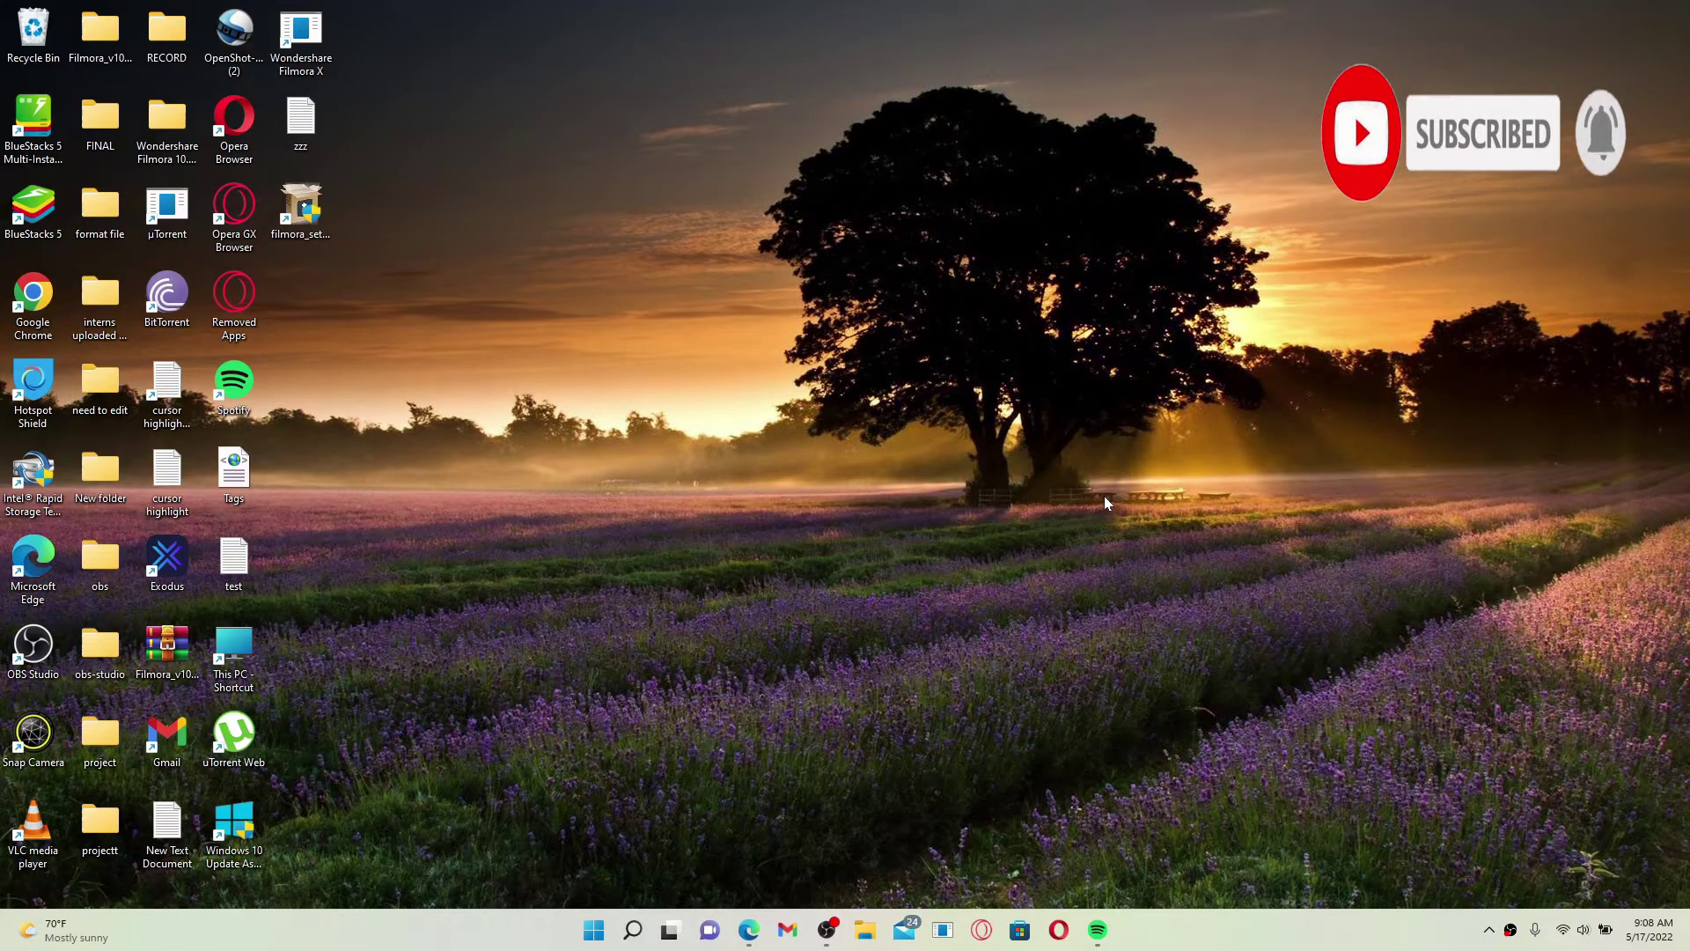
Launch the Exodus wallet from its desktop shortcut
double_click(180, 560)
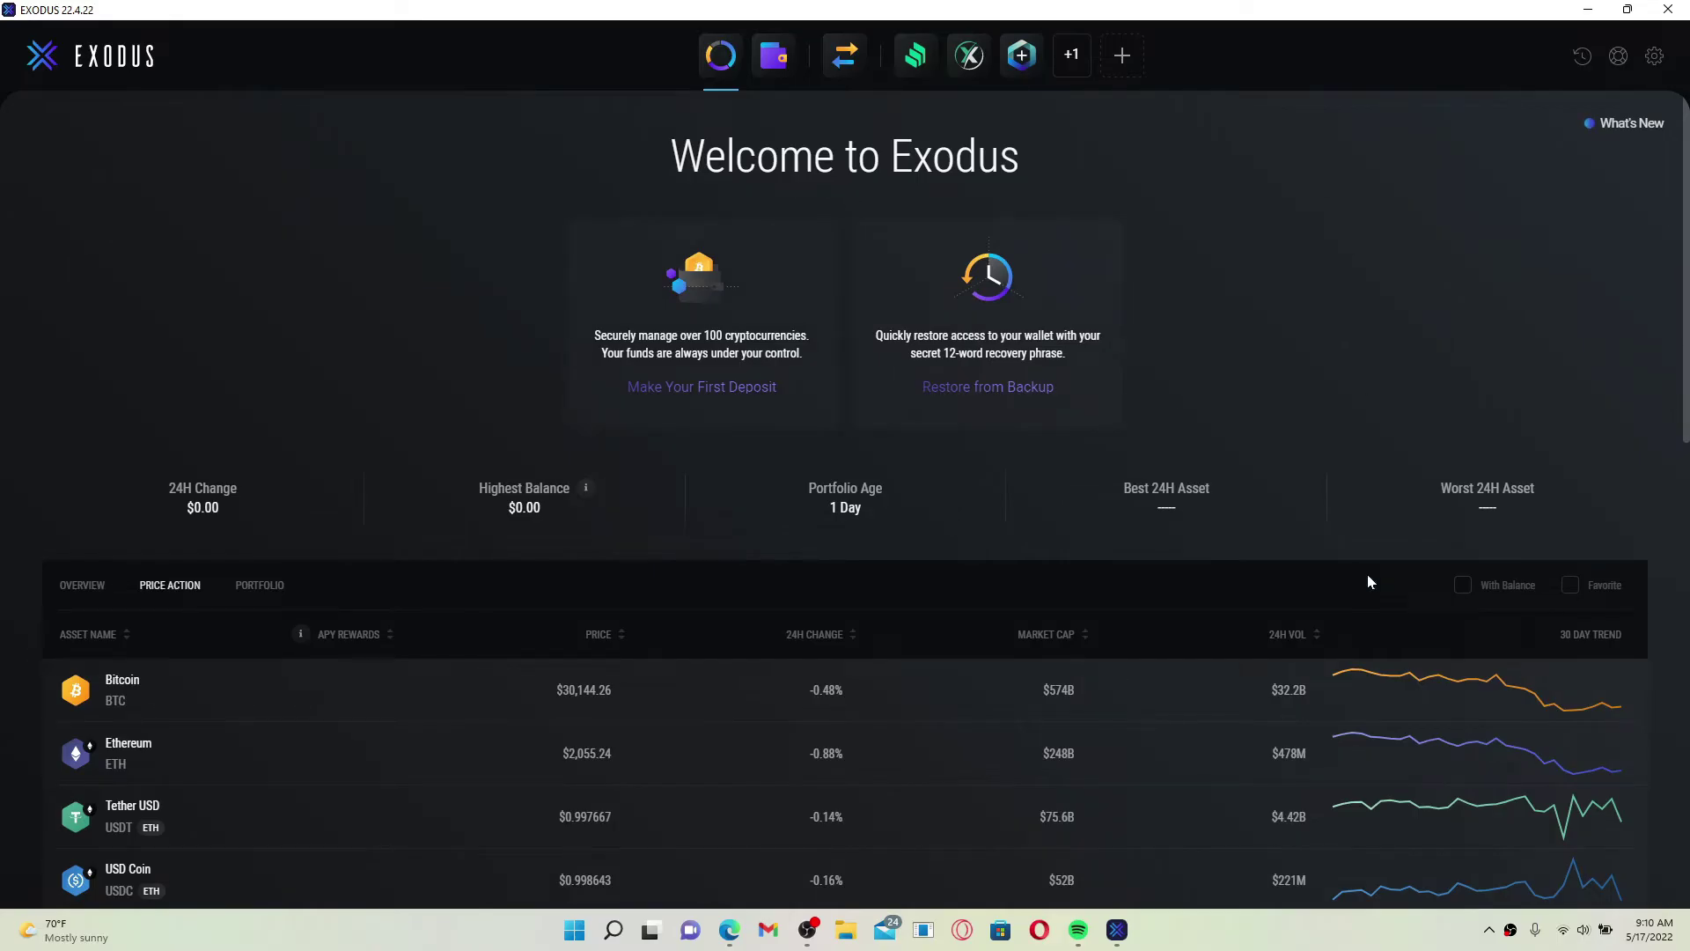
From Backup settings, request View Secret Phrase and accept the risk acknowledgement
left_click(1654, 57)
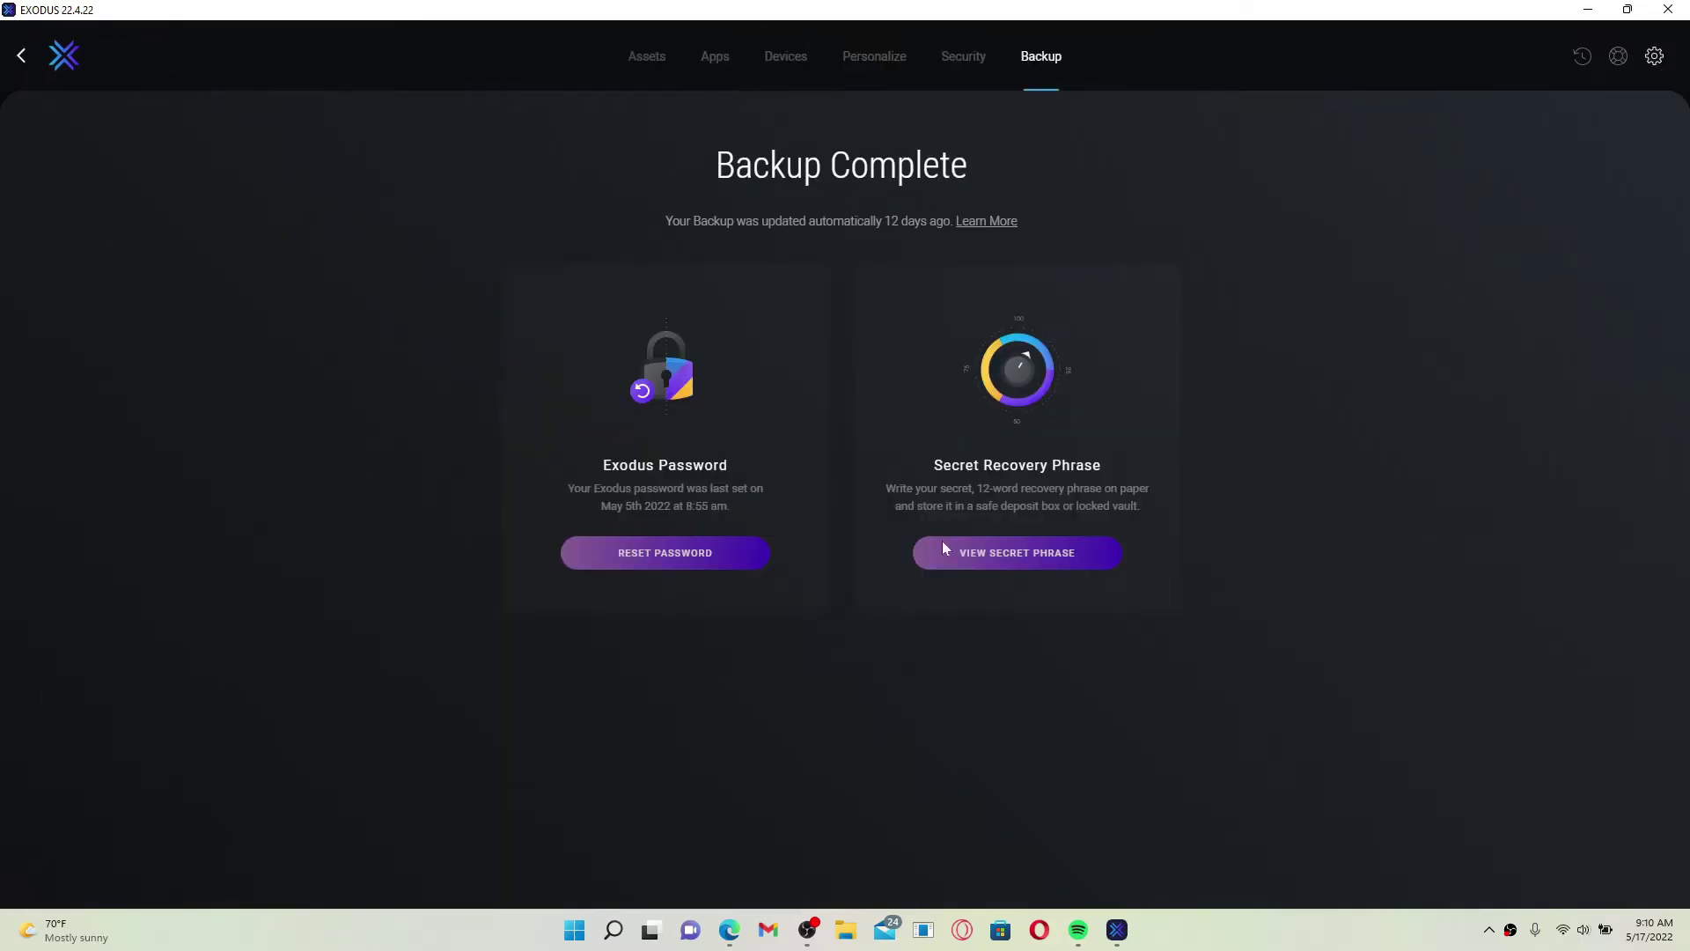
left_click(1031, 562)
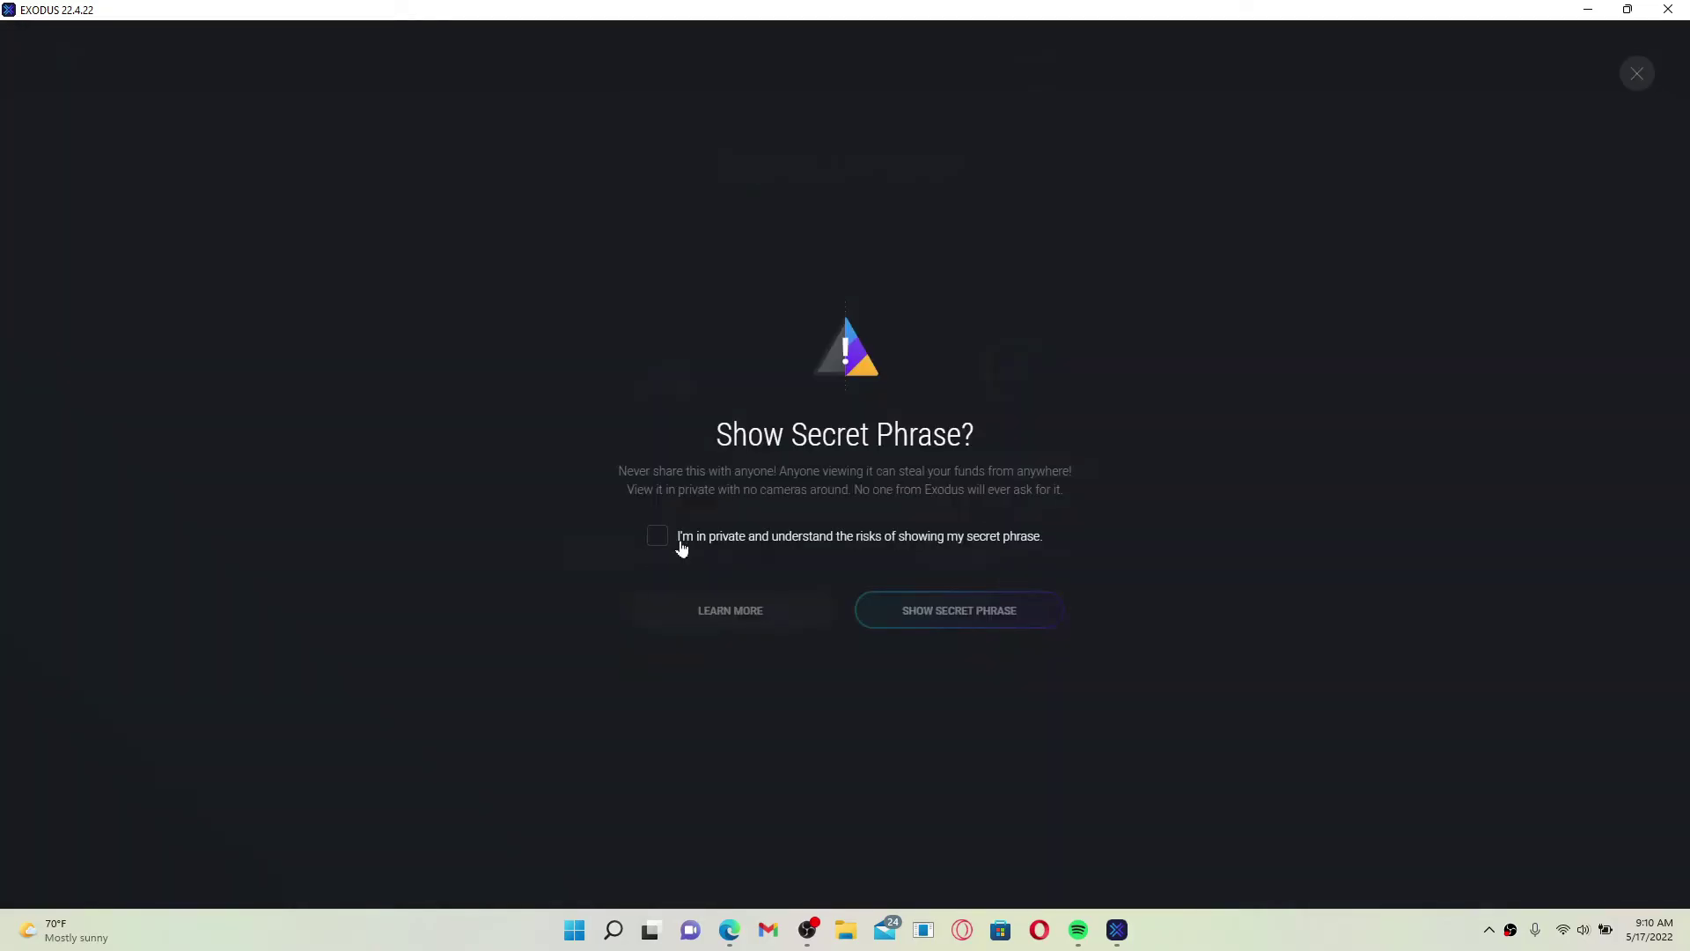
left_click(659, 541)
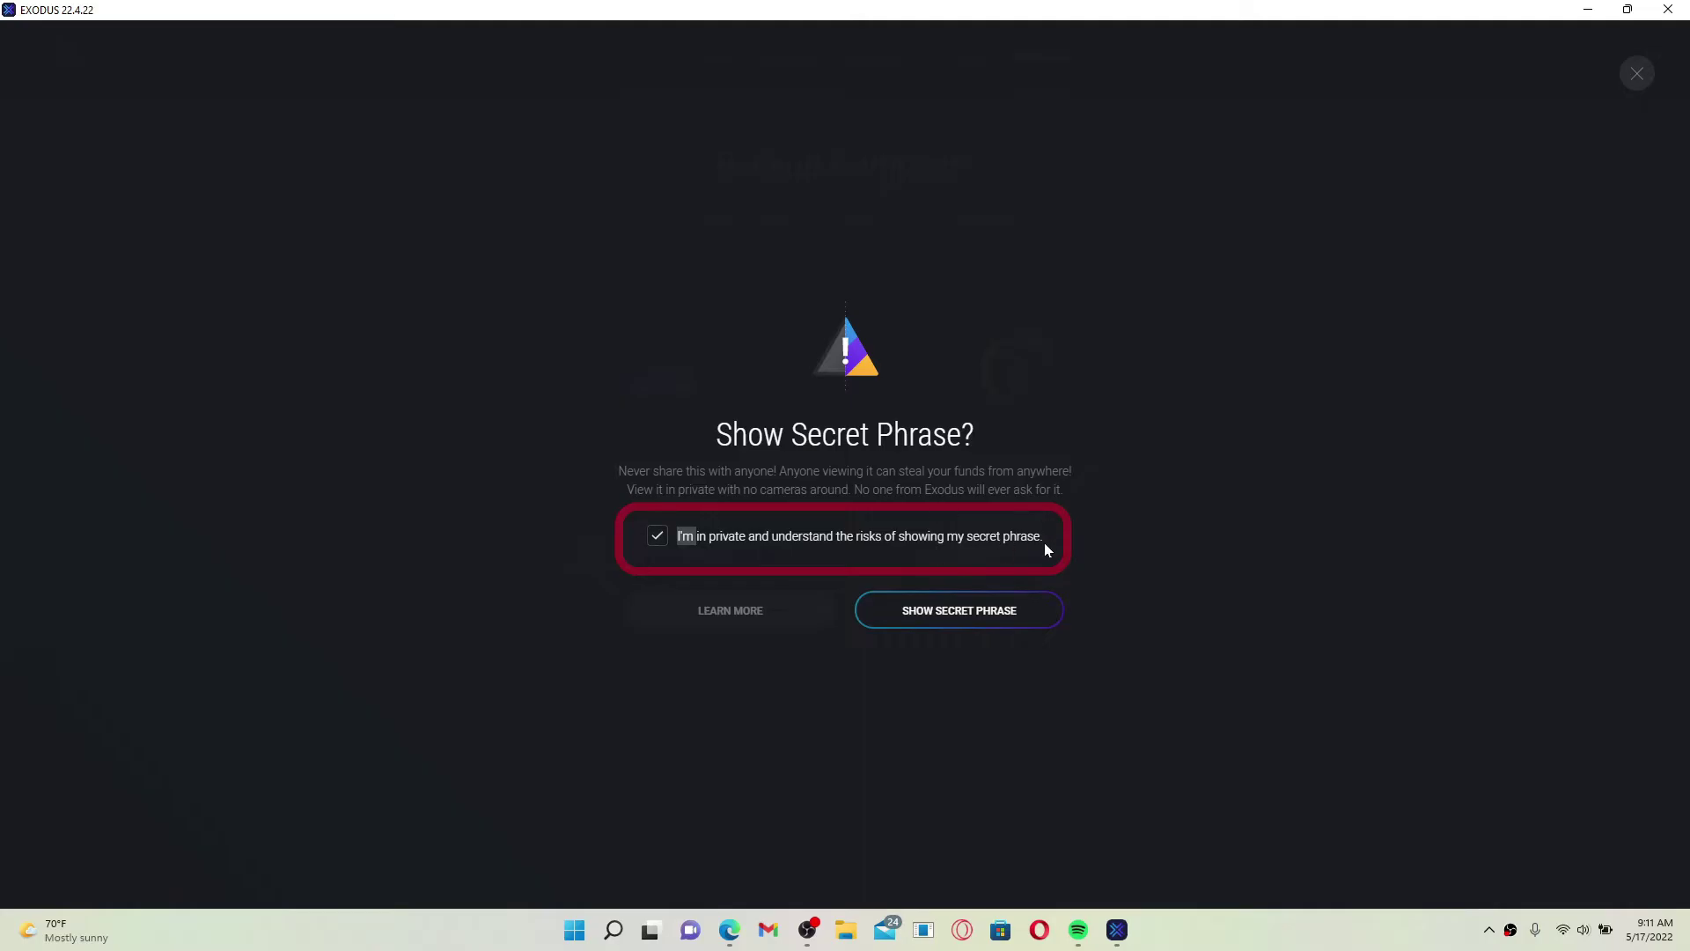
left_click(972, 621)
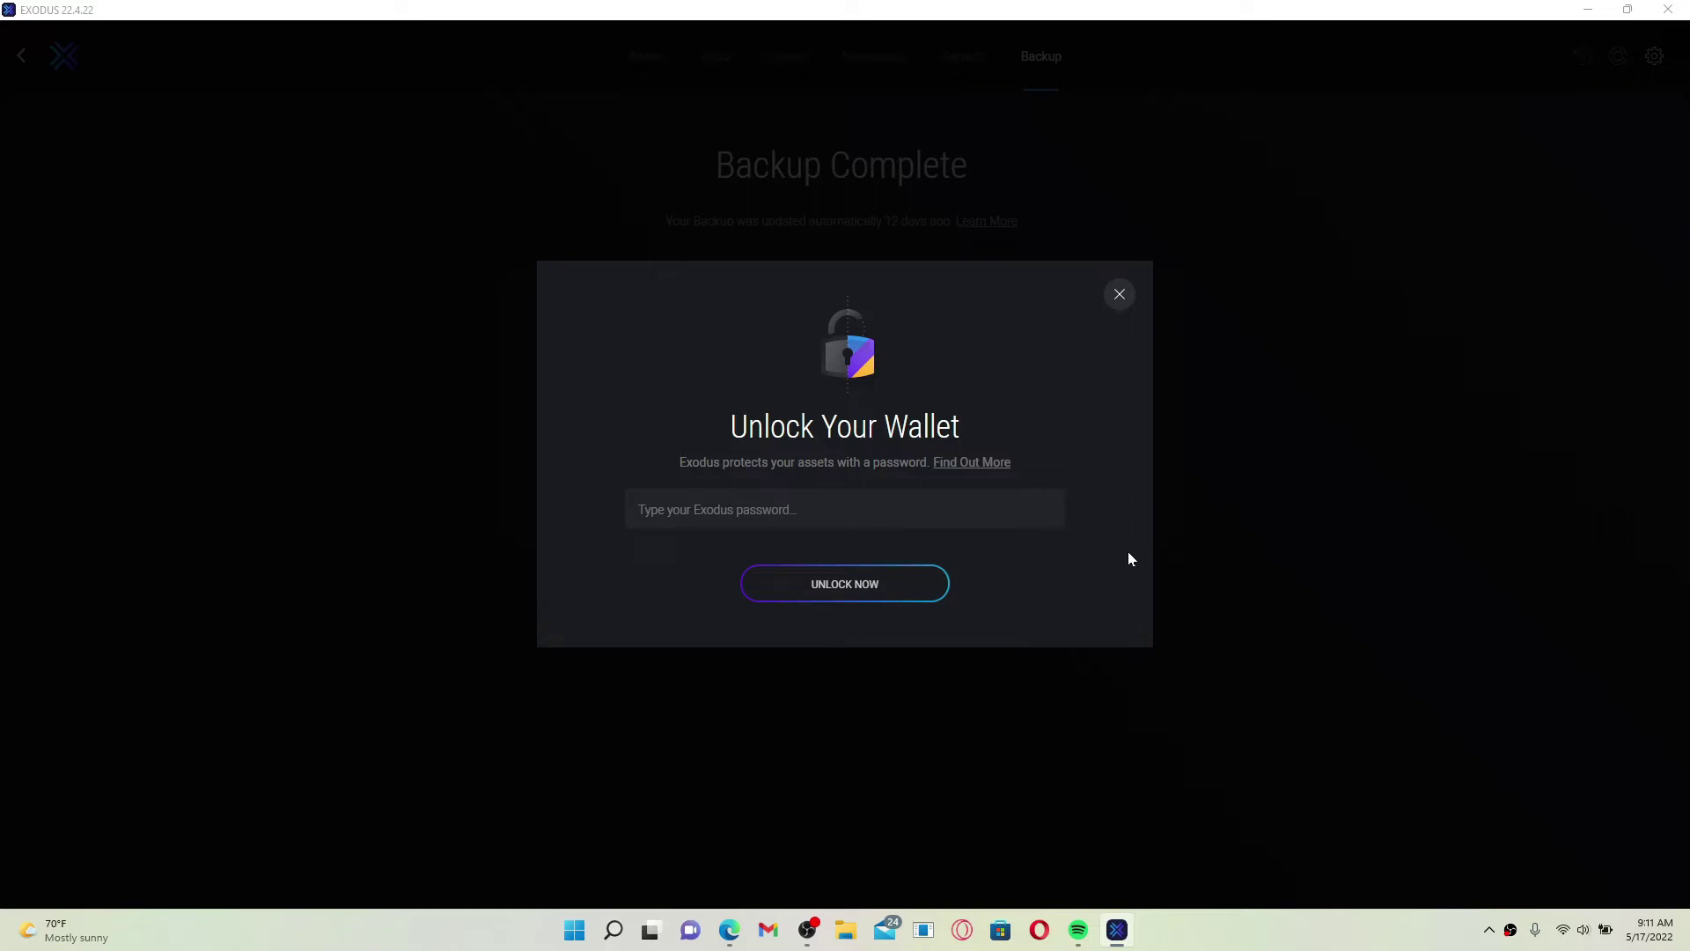
type("••••••••")
type("••••••••")
Unlock with the password, view the 12-word secret phrase, then dismiss it
left_click(872, 591)
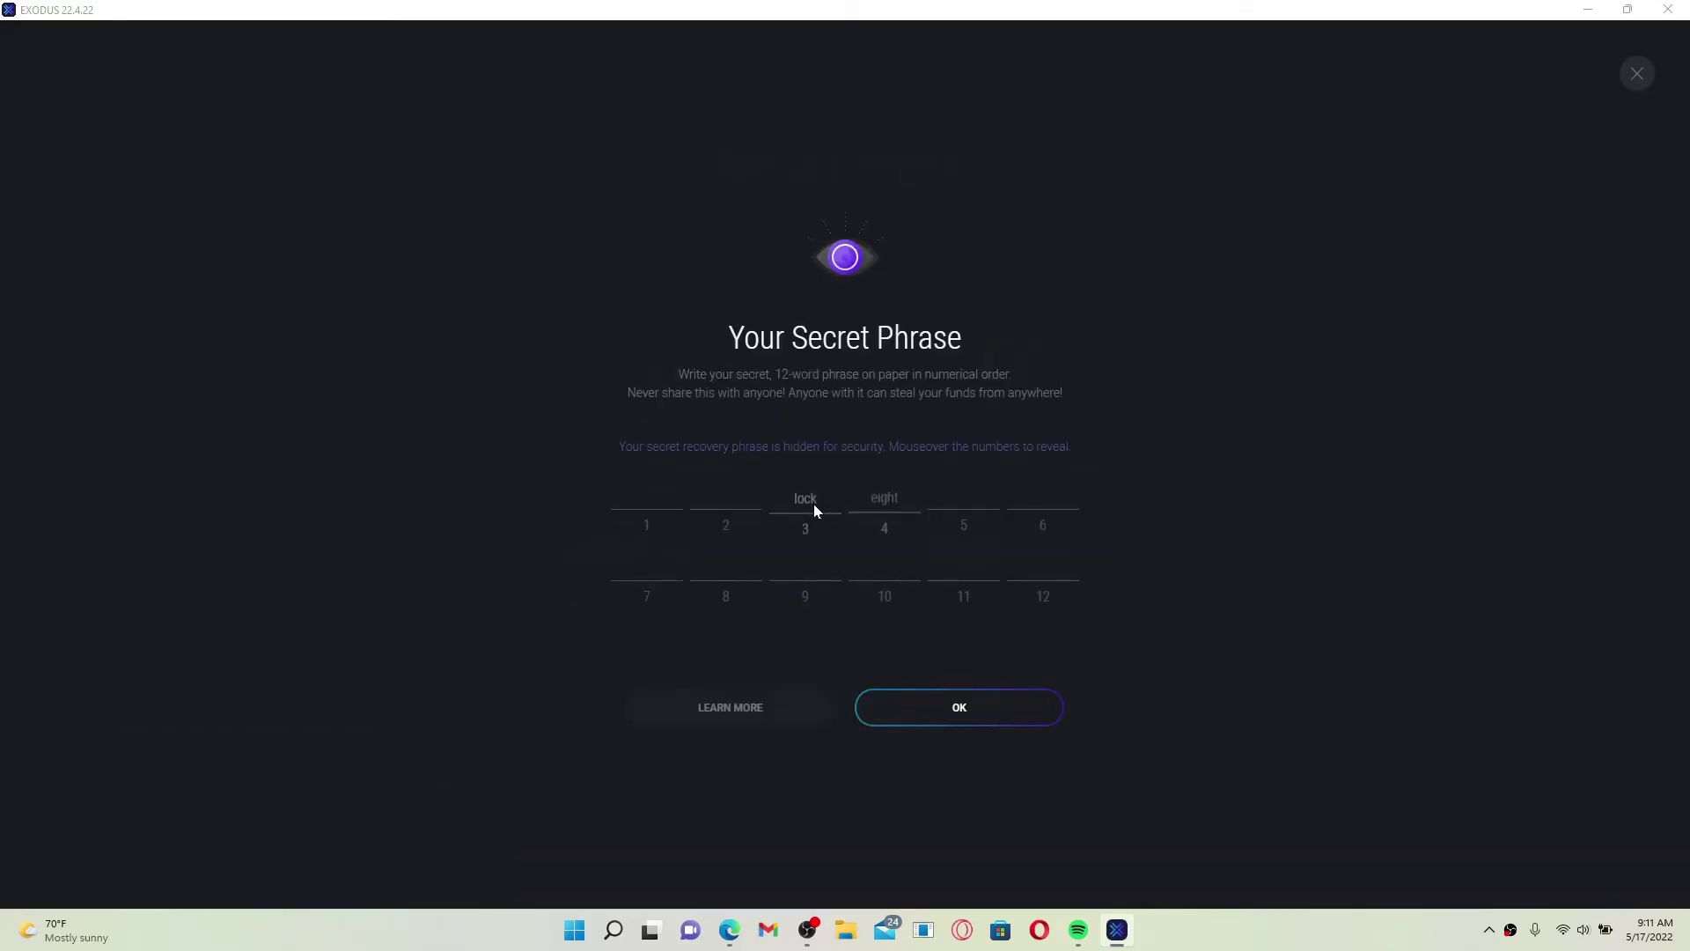
mouse_move(724, 509)
left_click(974, 714)
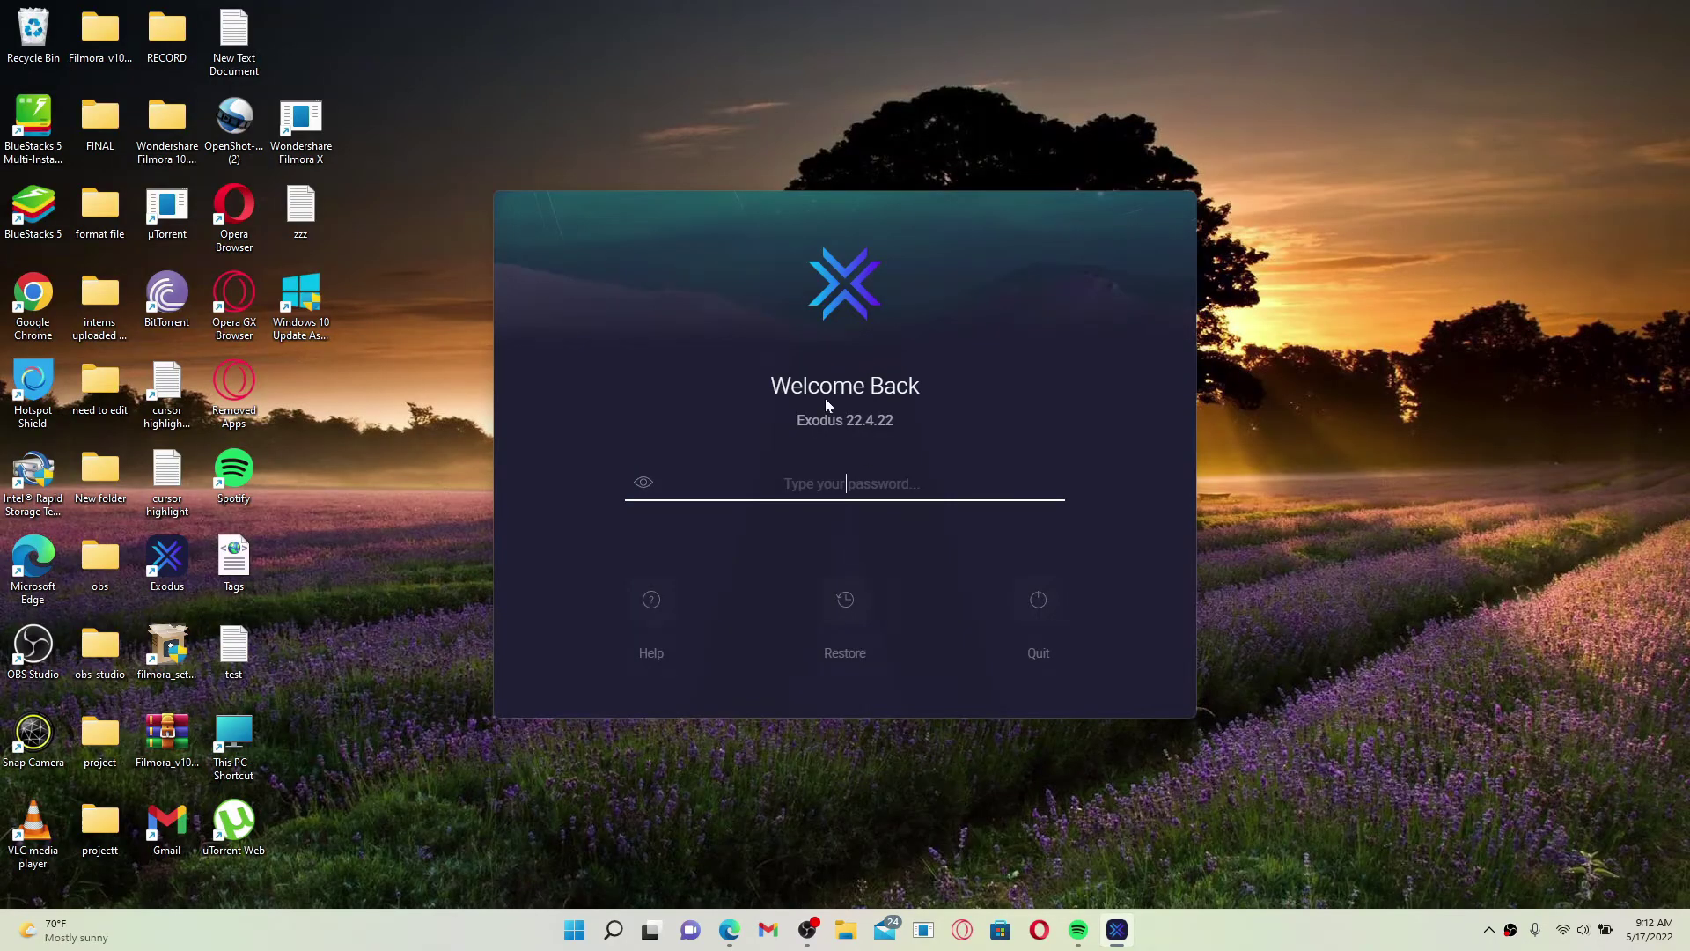
Restore the wallet by pasting the 12-word recovery phrase and submitting it
left_click(847, 606)
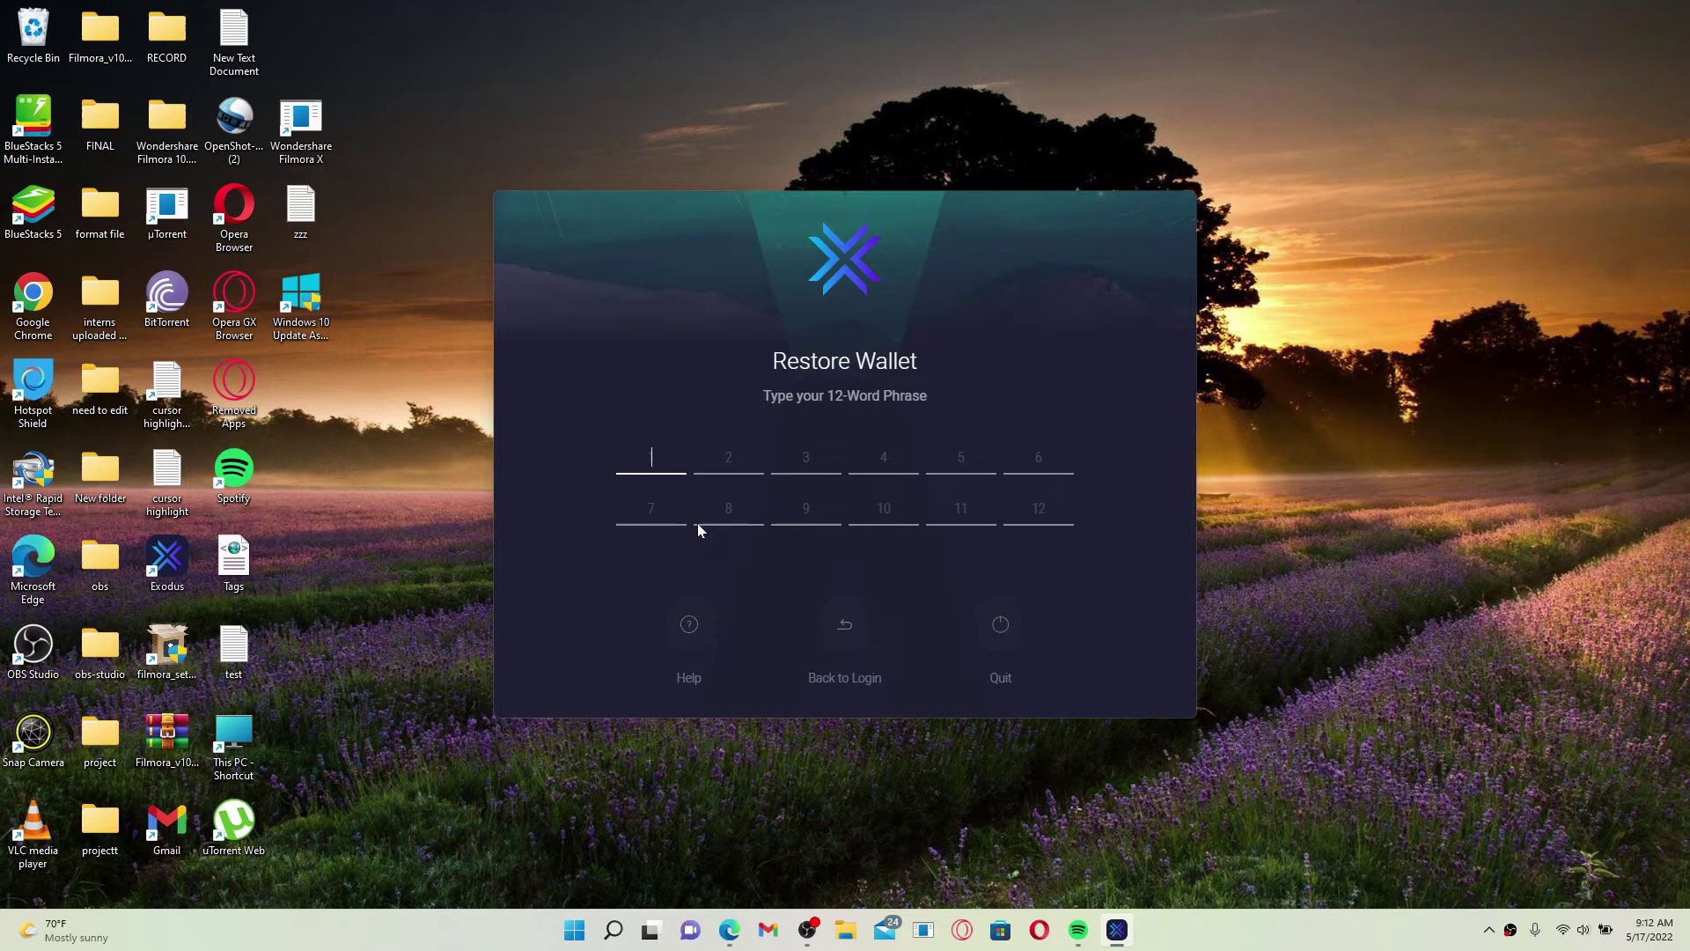
key("ctrl+v")
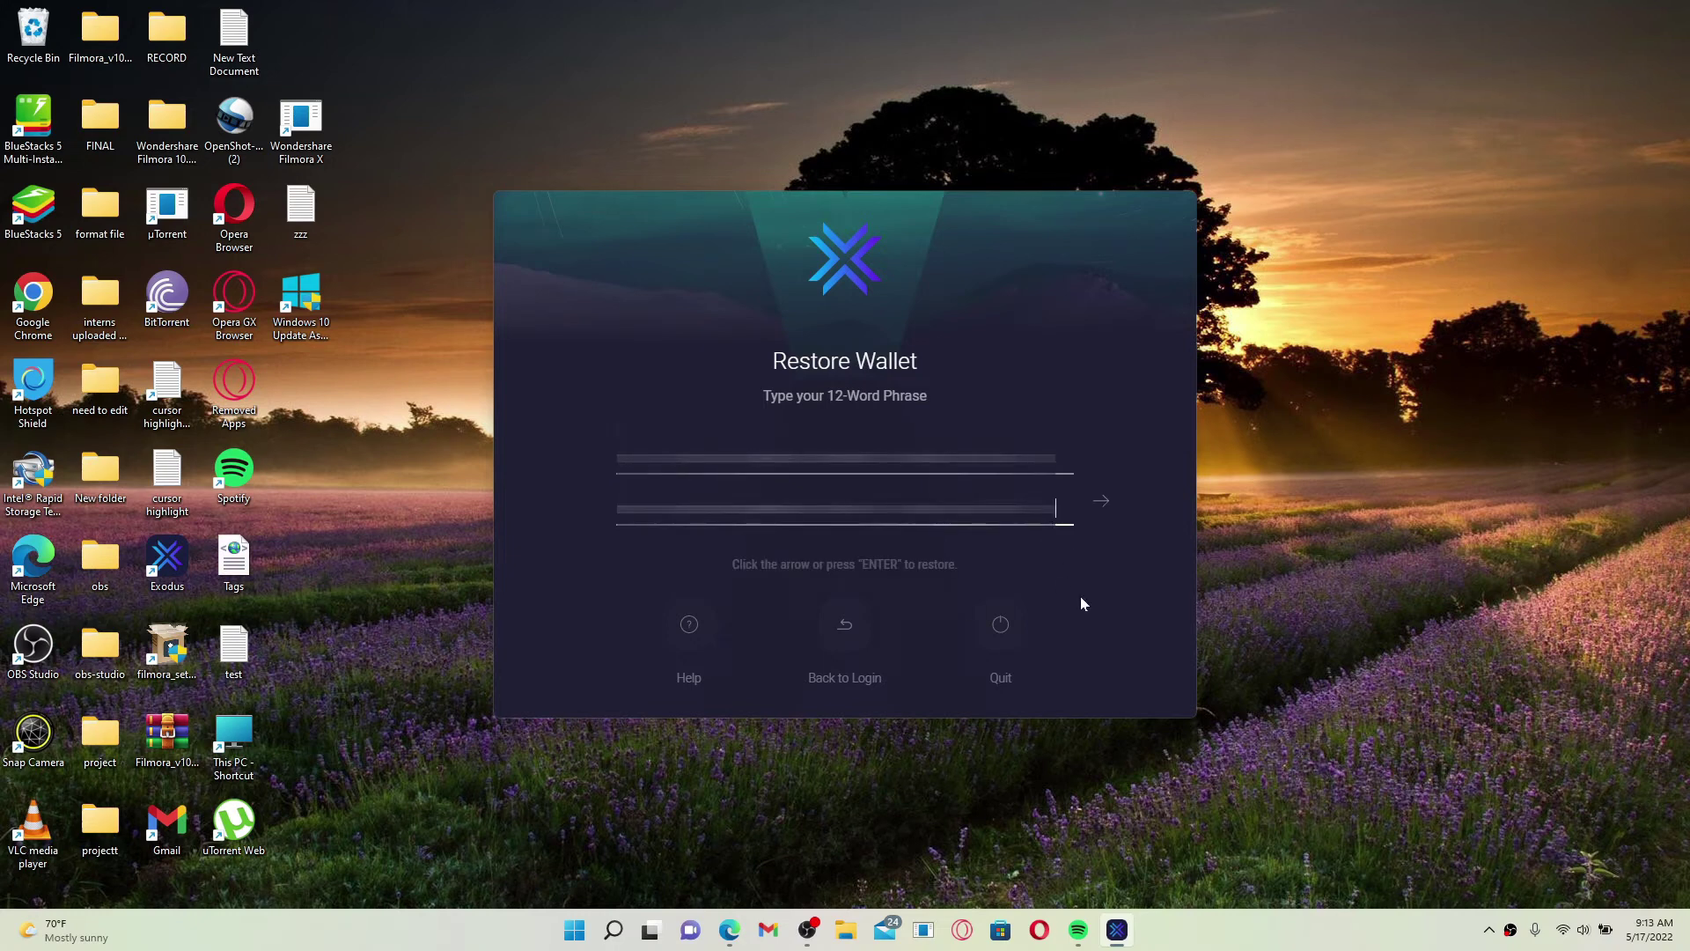
left_click(1108, 507)
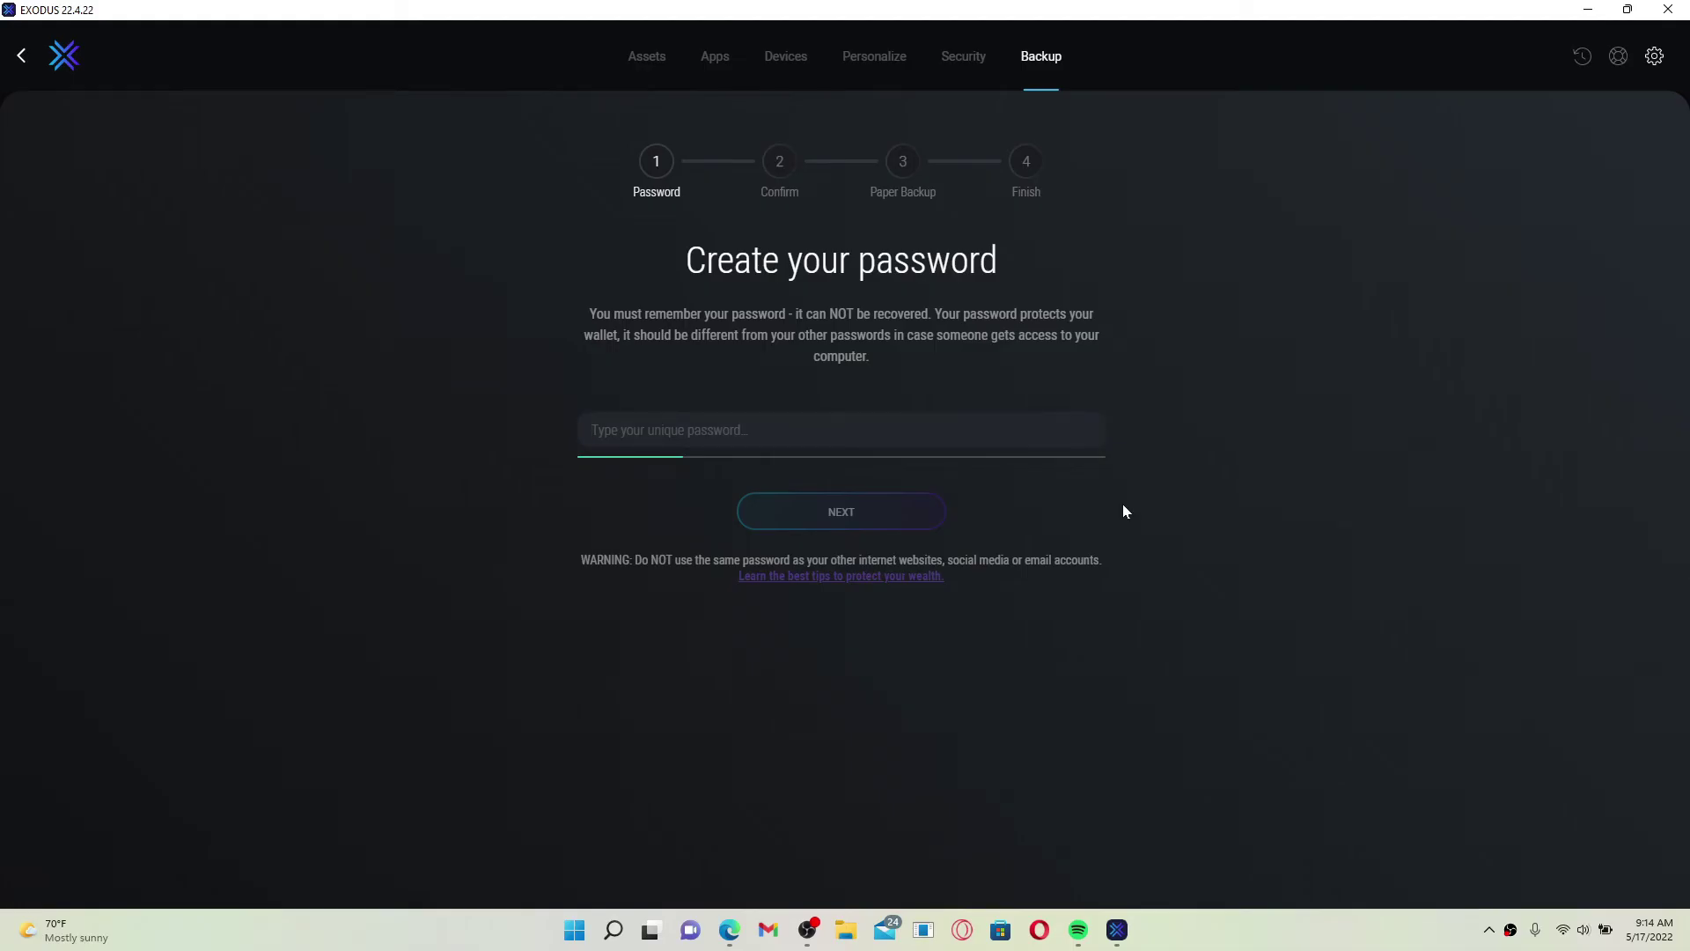
Paste the new wallet password, then paste it again to confirm it
key("ctrl+v")
left_click(841, 515)
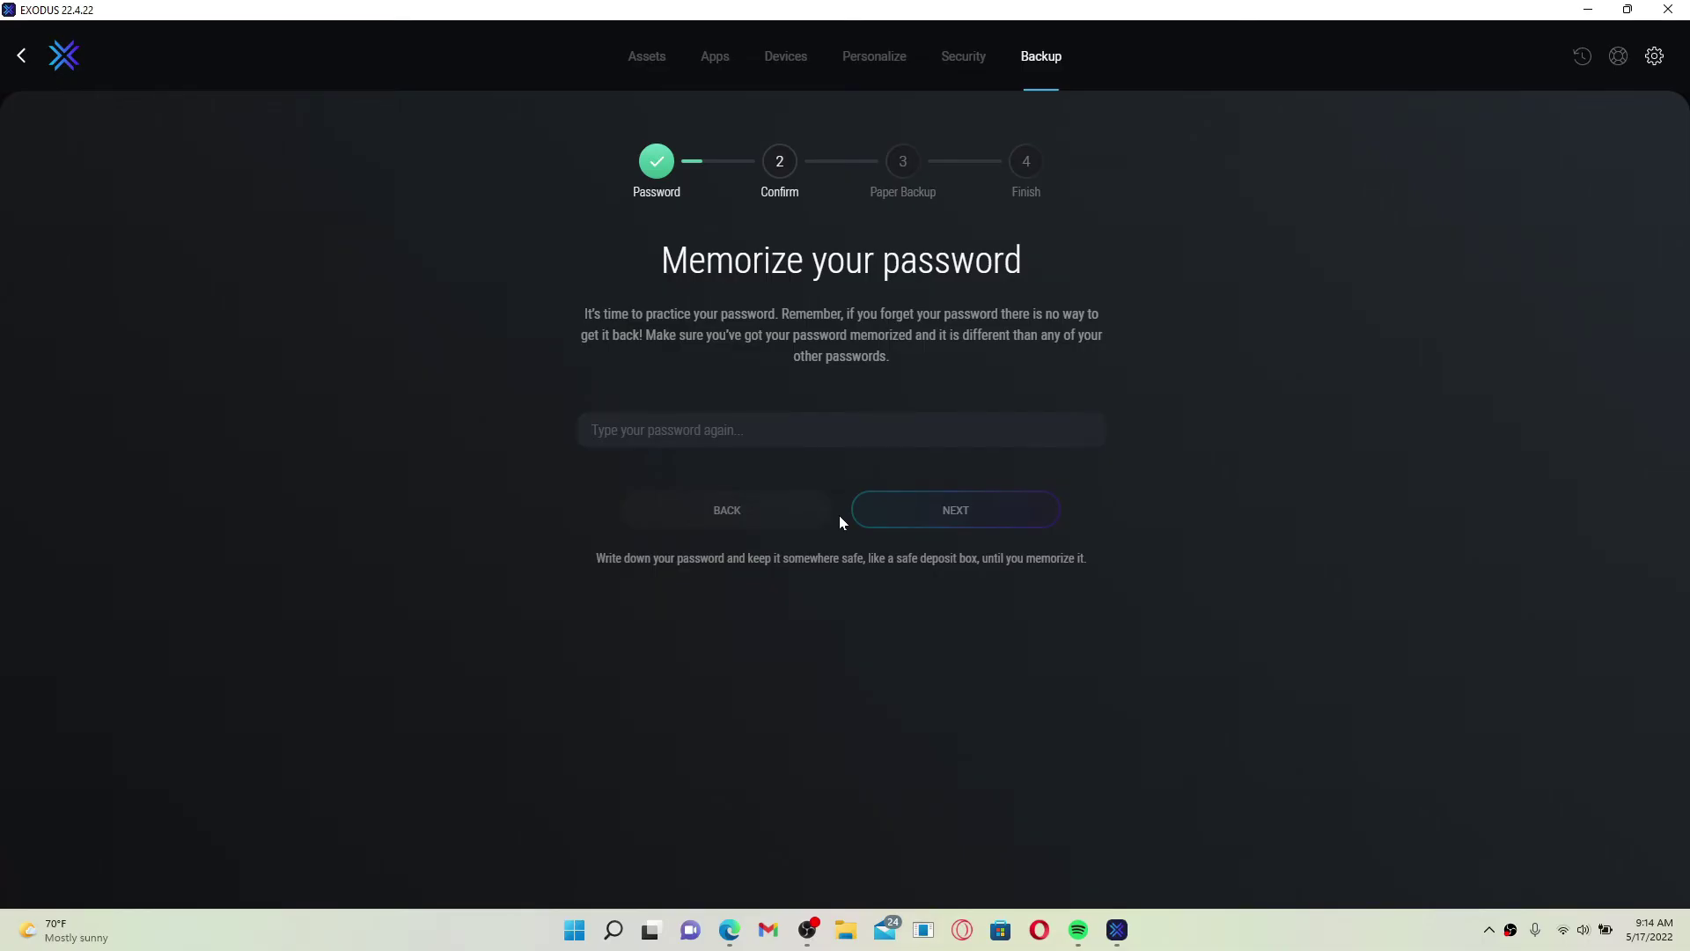
key("ctrl+v")
left_click(981, 515)
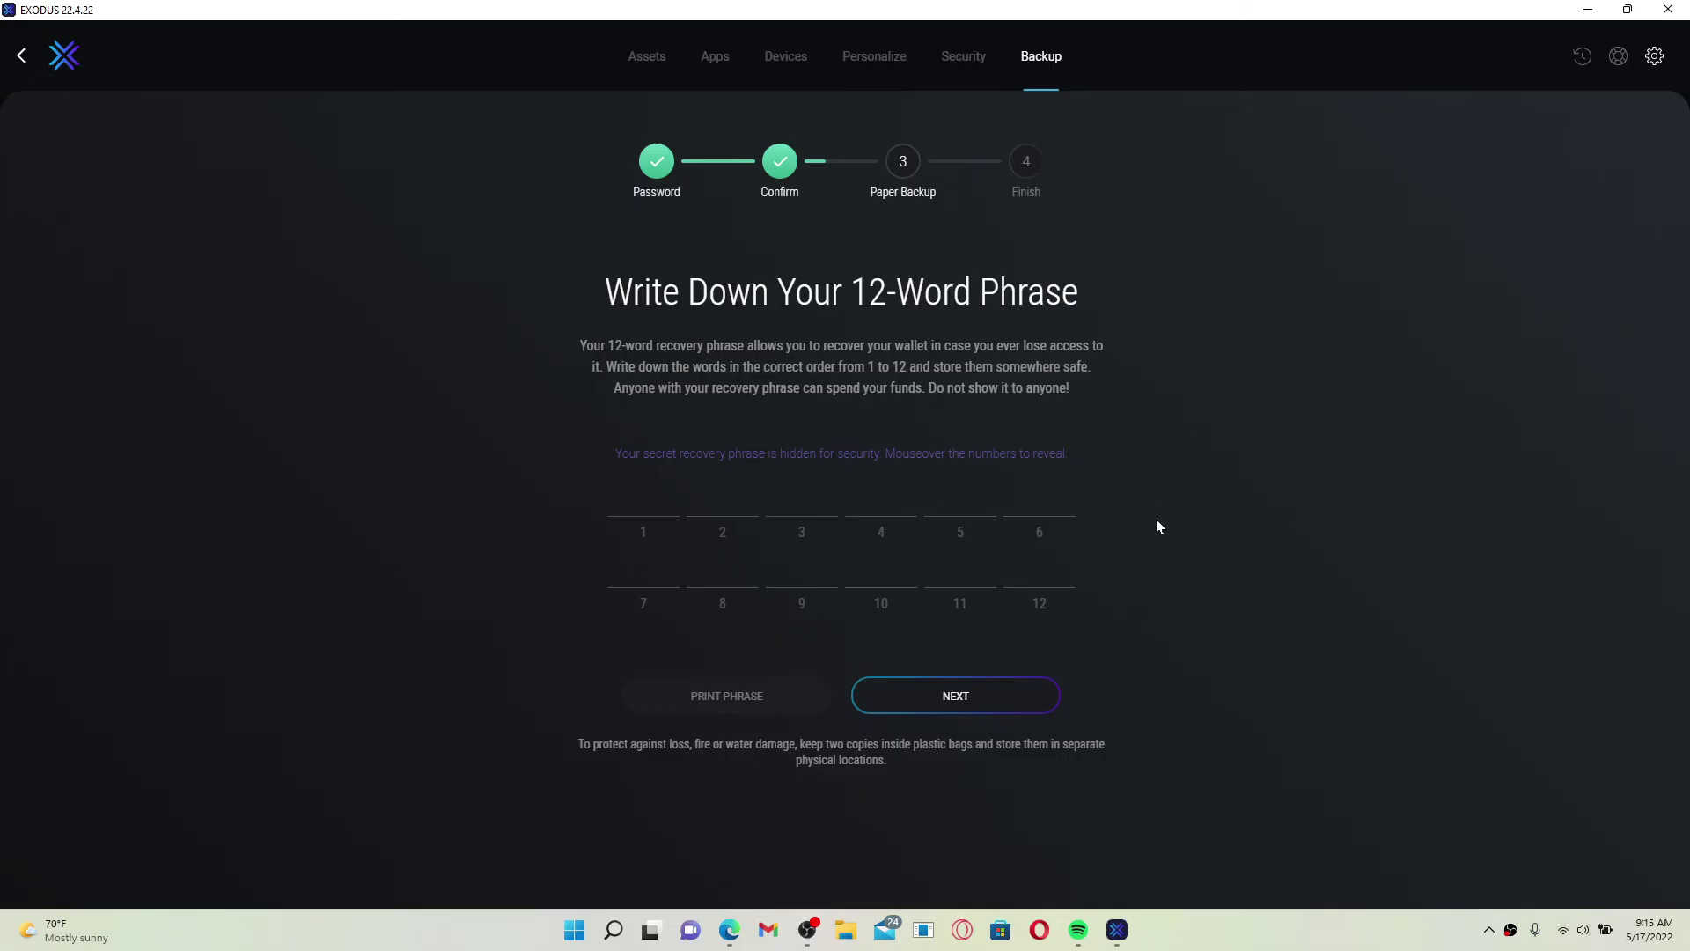
Pass the Check Your Paper Backup quiz by choosing the word 'eight' and finishing
left_click(985, 696)
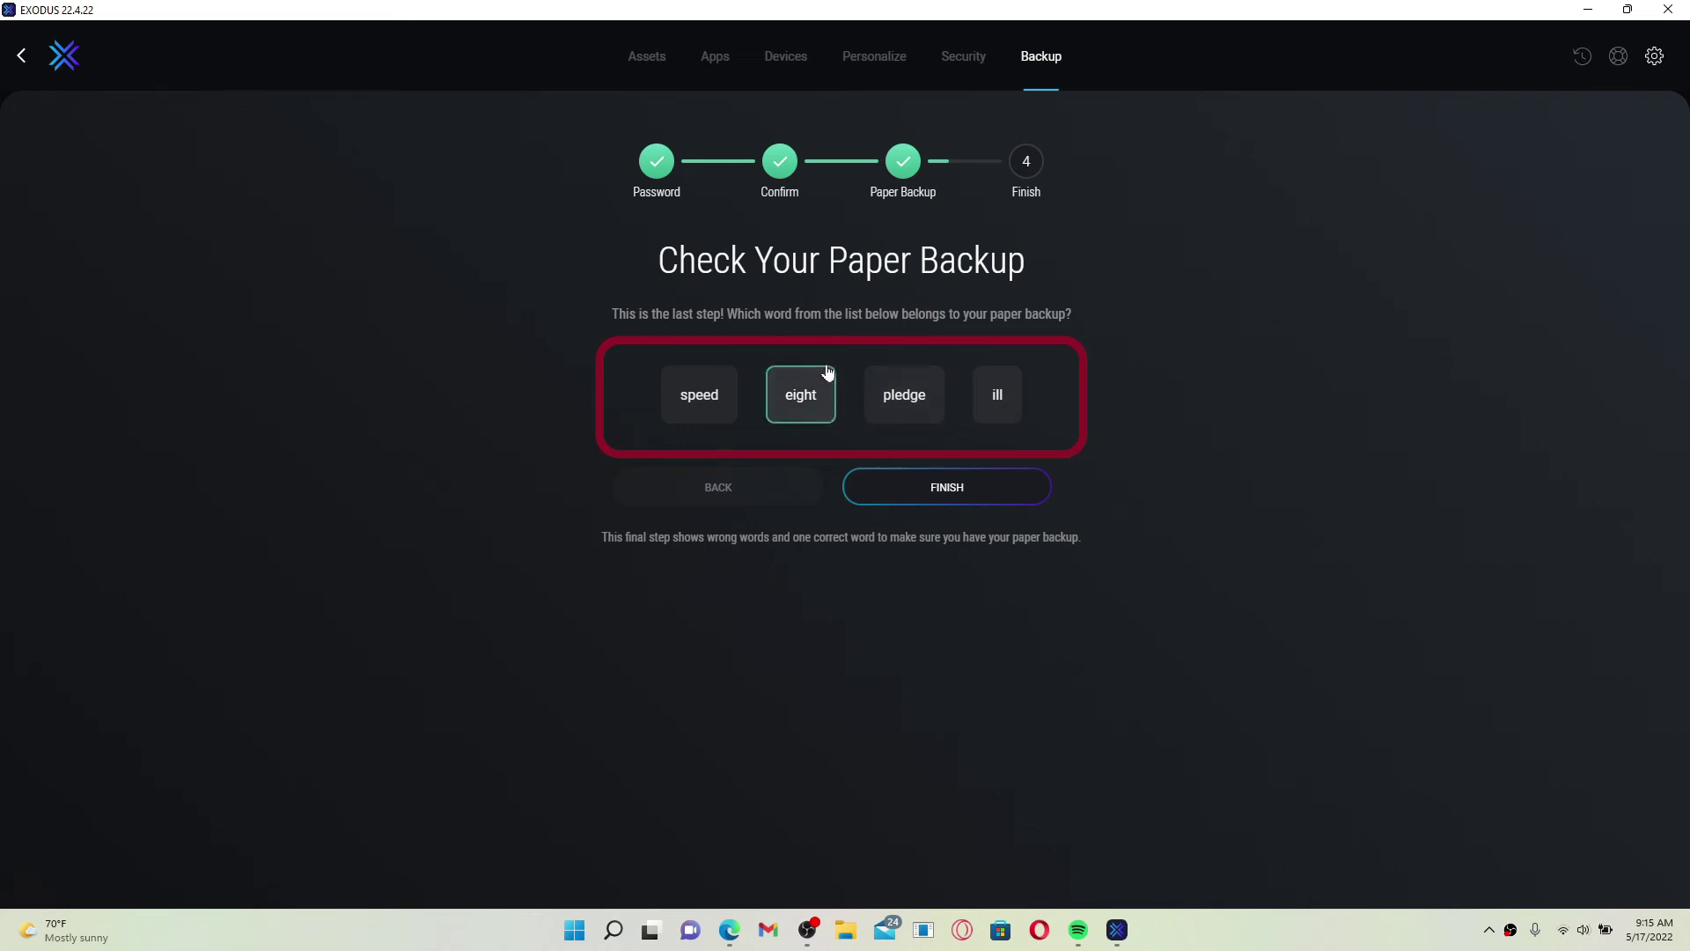
left_click(803, 407)
left_click(987, 488)
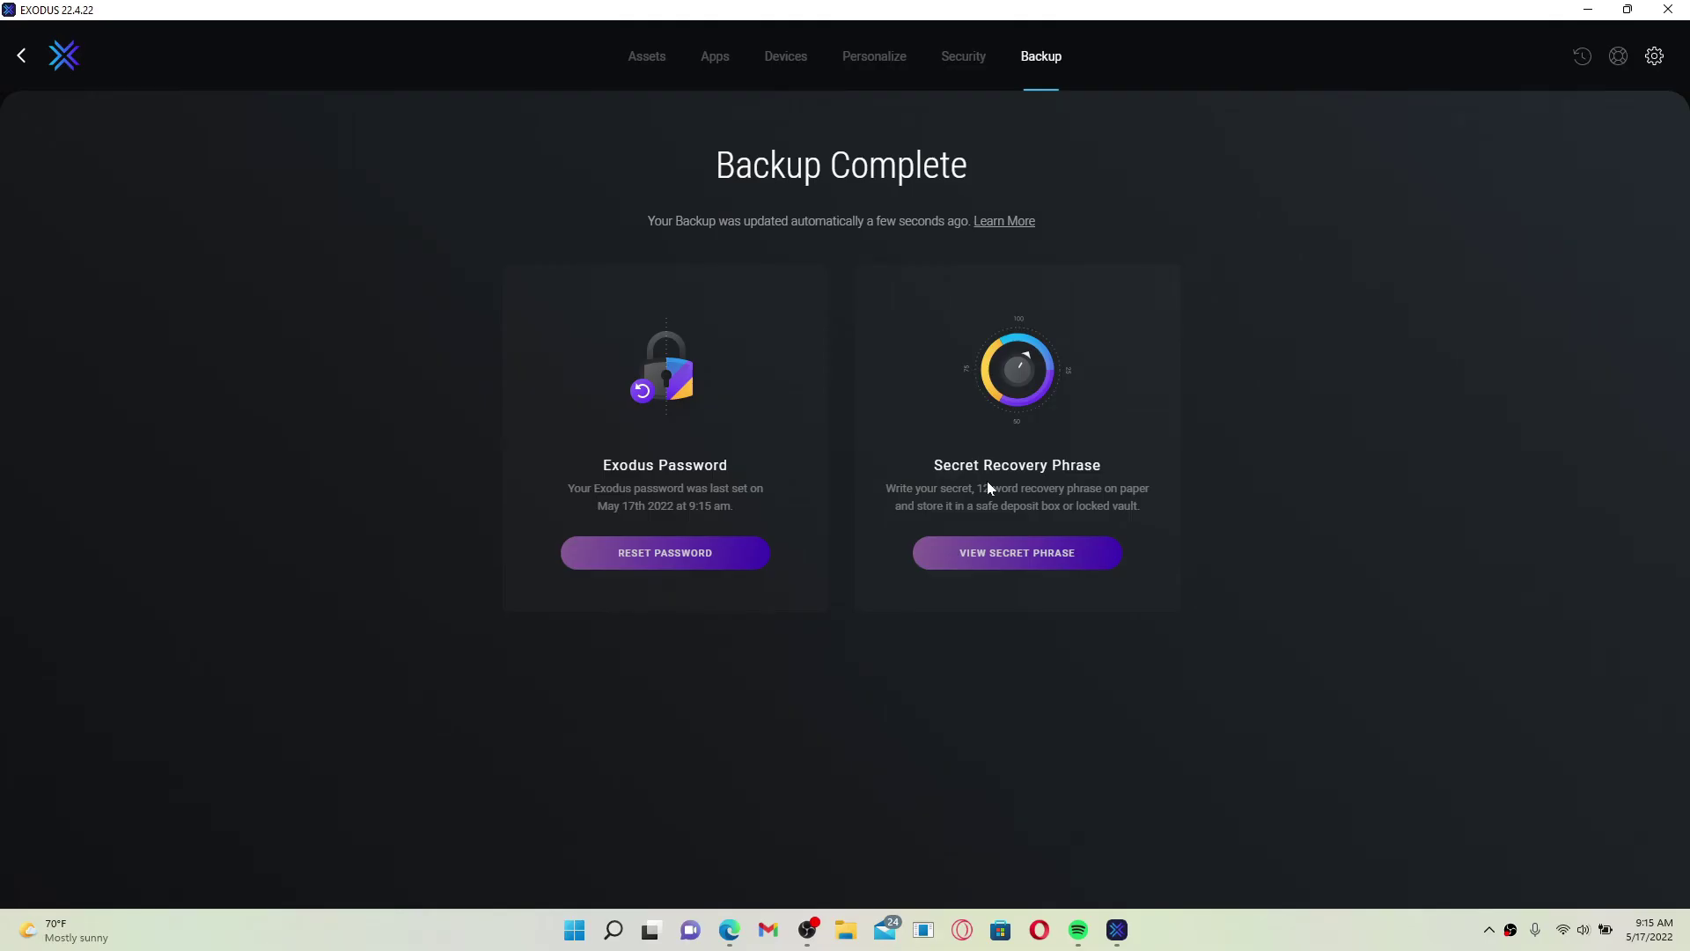
Minimize the Exodus window from its title bar
left_click(1588, 9)
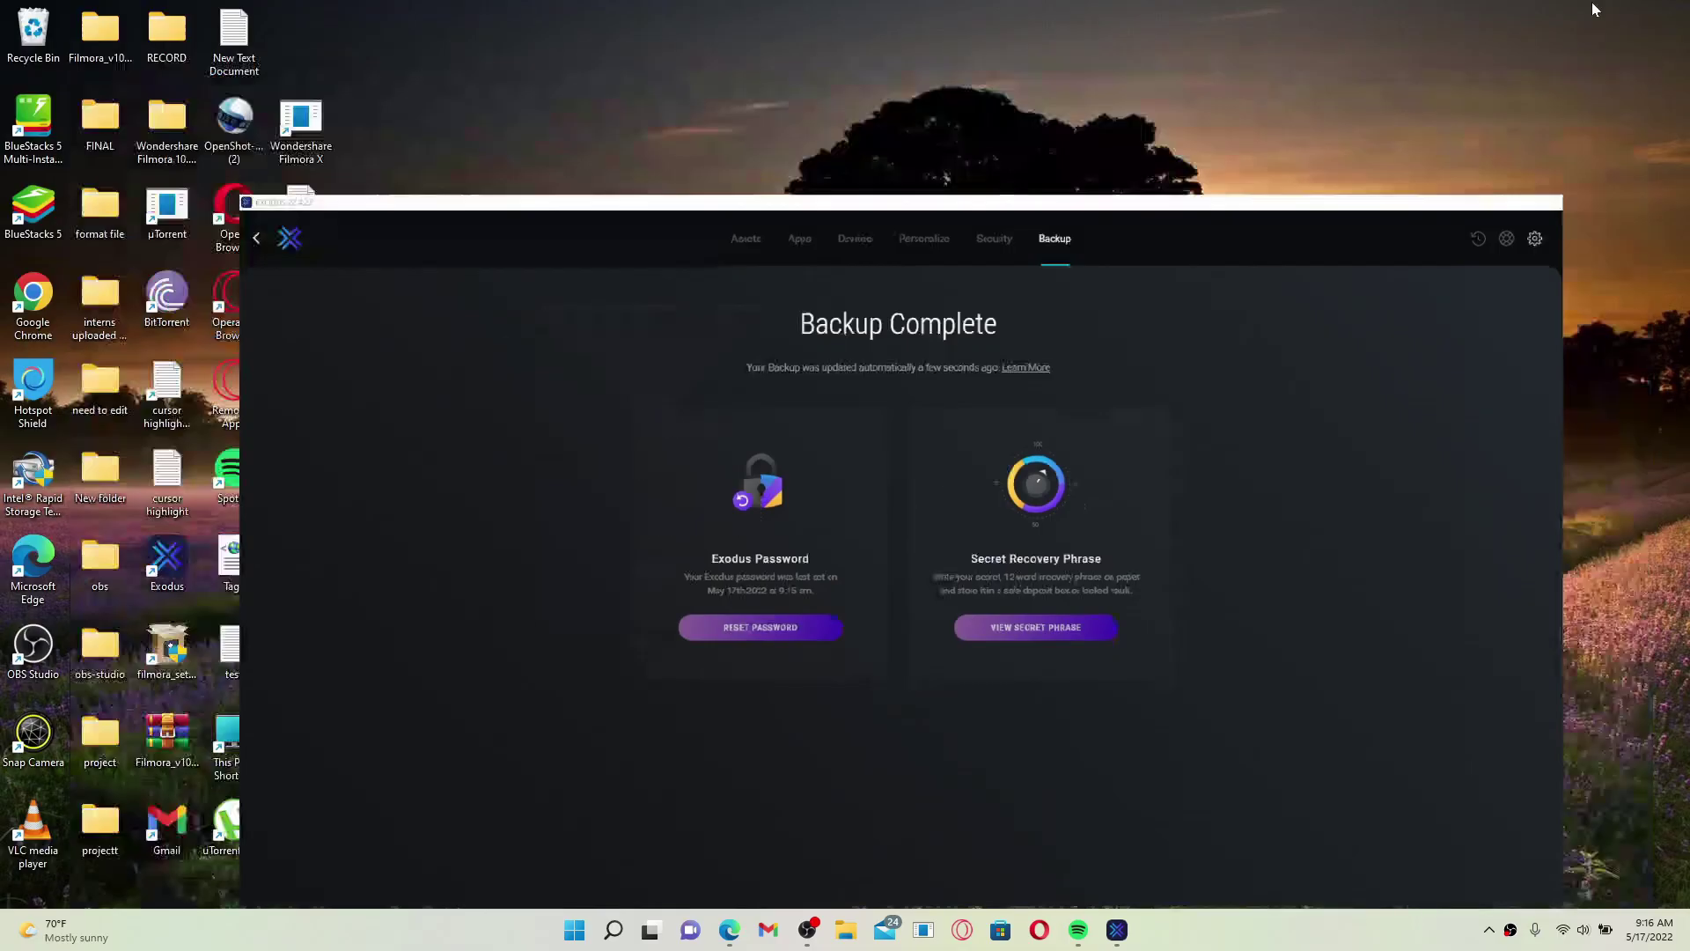